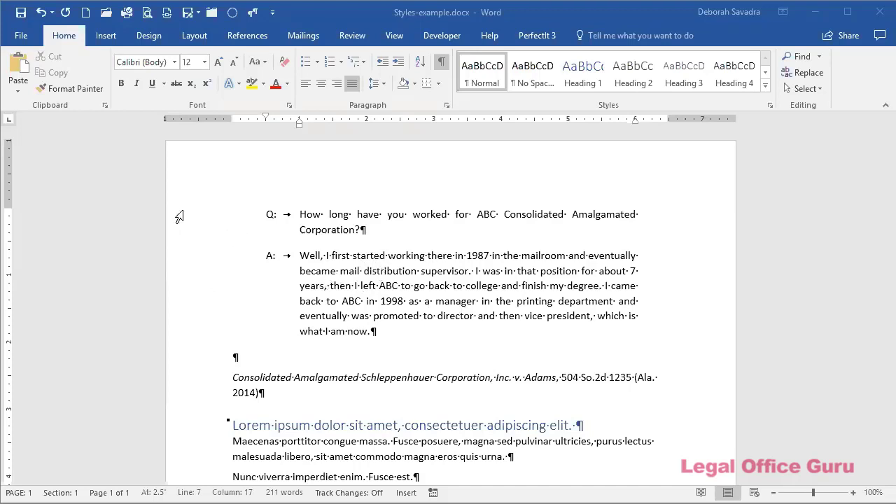
- Select only the Q: question paragraph about ABC Consolidated Amalgamated Corporation, leaving out the A: answer
{"action": "left_click_drag", "start_coordinate": [177, 216], "coordinate": [191, 331]}
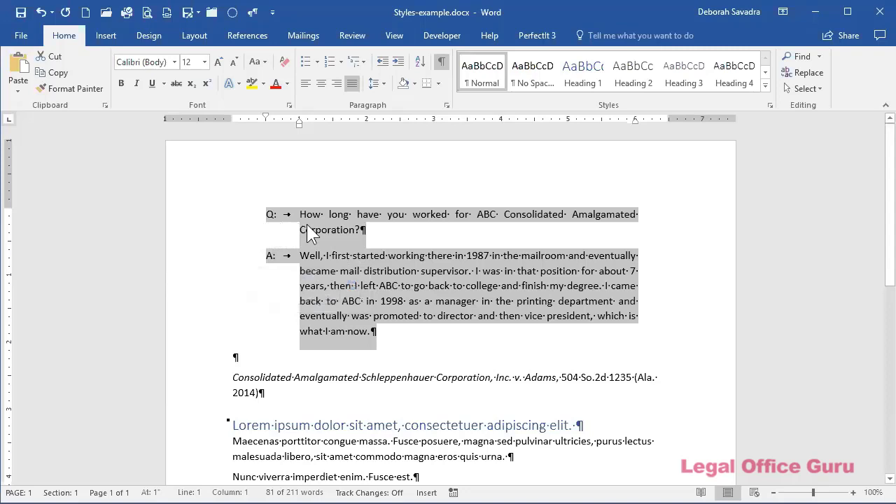
{"action": "triple_click", "coordinate": [348, 230]}
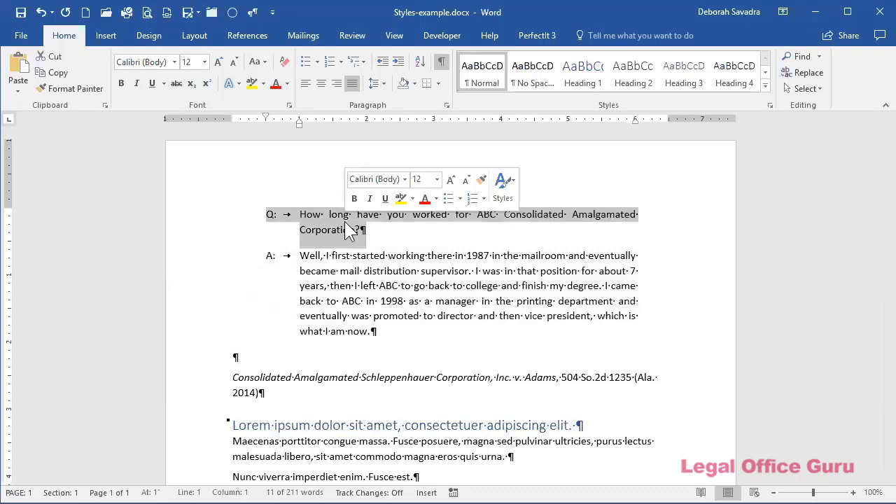
- Create a new style from the selected paragraph's formatting and name it 'Depo Text'
{"action": "right_click", "coordinate": [348, 231]}
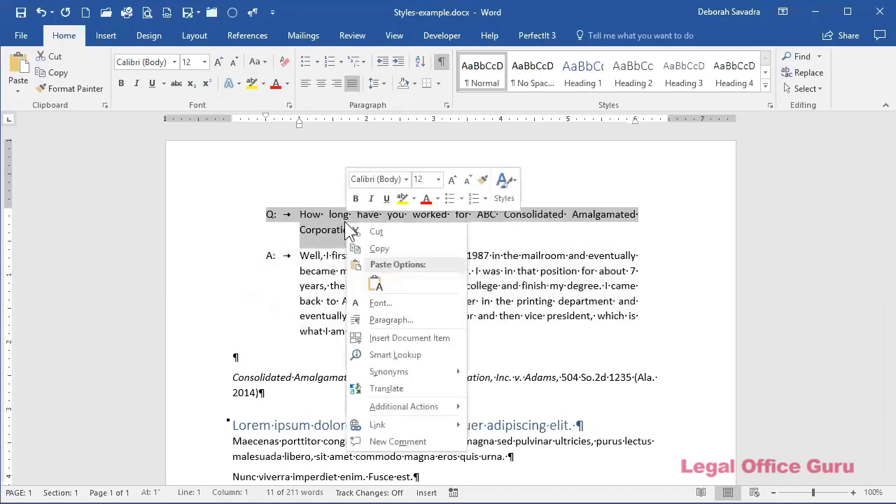
{"action": "left_click", "coordinate": [514, 198]}
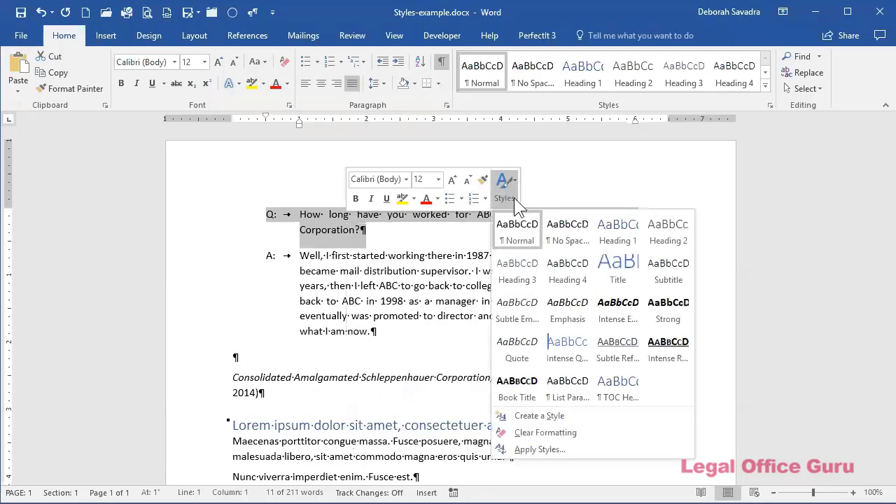
{"action": "left_click", "coordinate": [504, 419]}
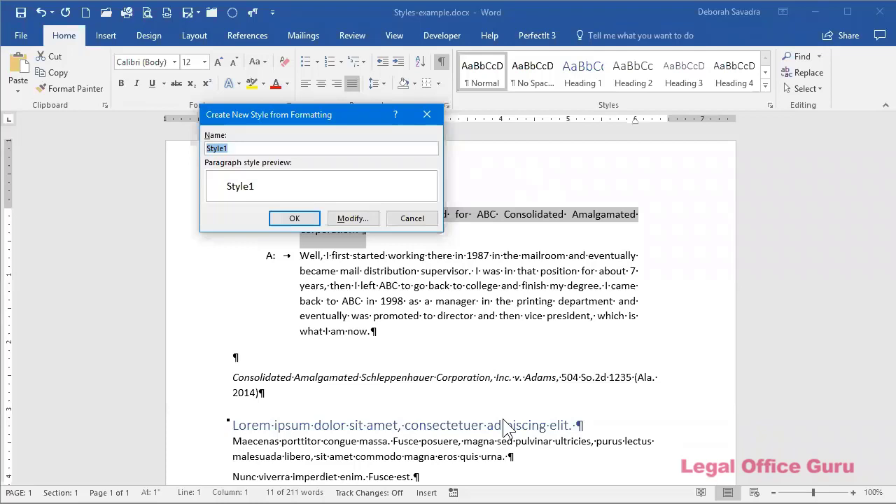
{"action": "type", "text": "Depo Text"}
- Expand the Depo Text style's full settings and change its style type to Paragraph
{"action": "left_click", "coordinate": [357, 219]}
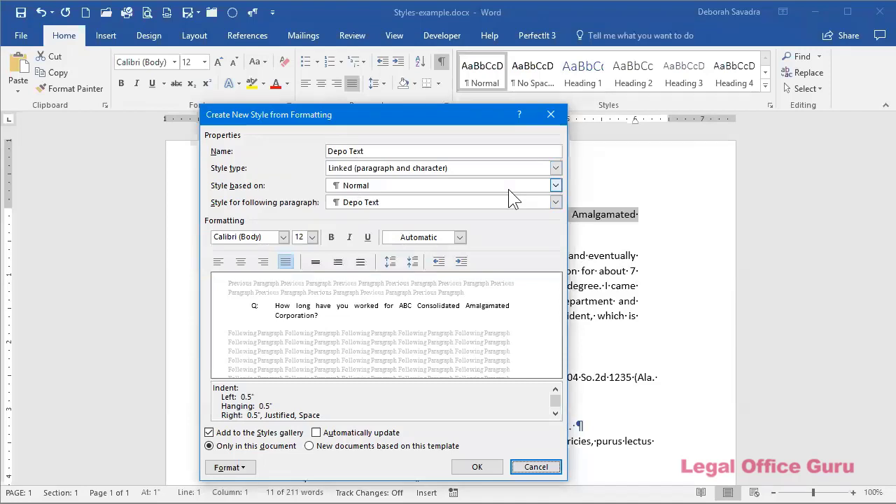
{"action": "left_click", "coordinate": [556, 168]}
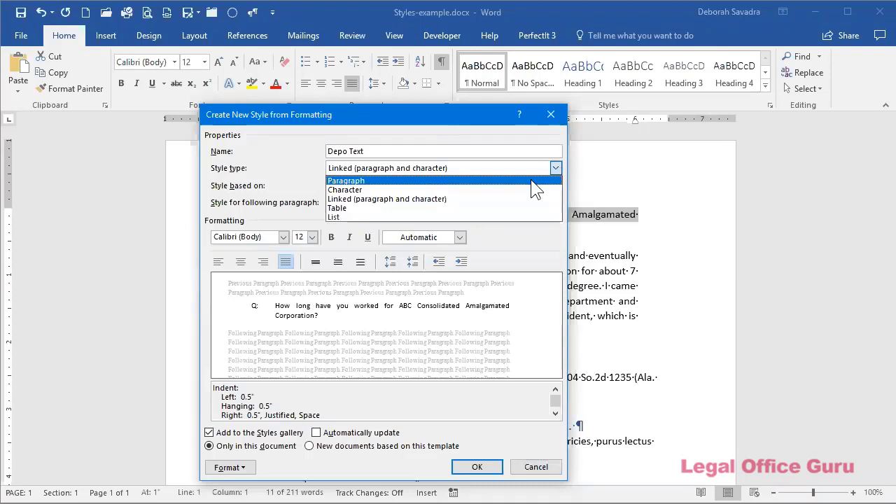
{"action": "left_click", "coordinate": [536, 182]}
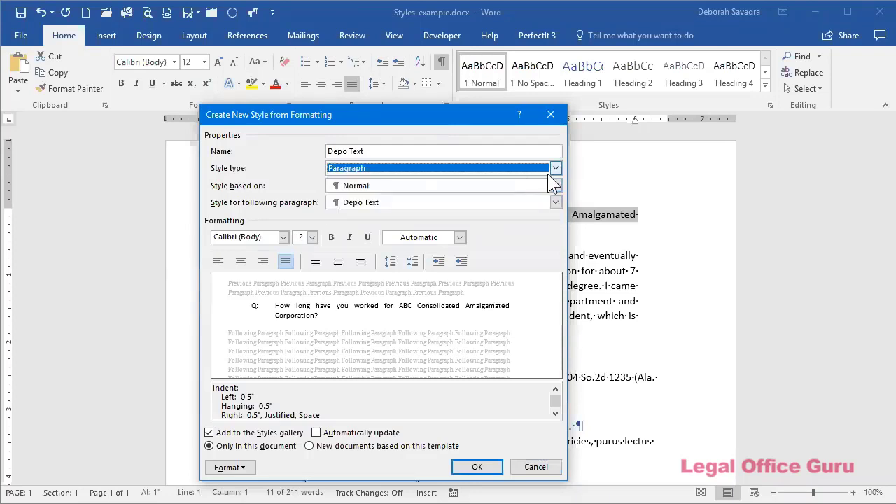
{"action": "left_click", "coordinate": [555, 169]}
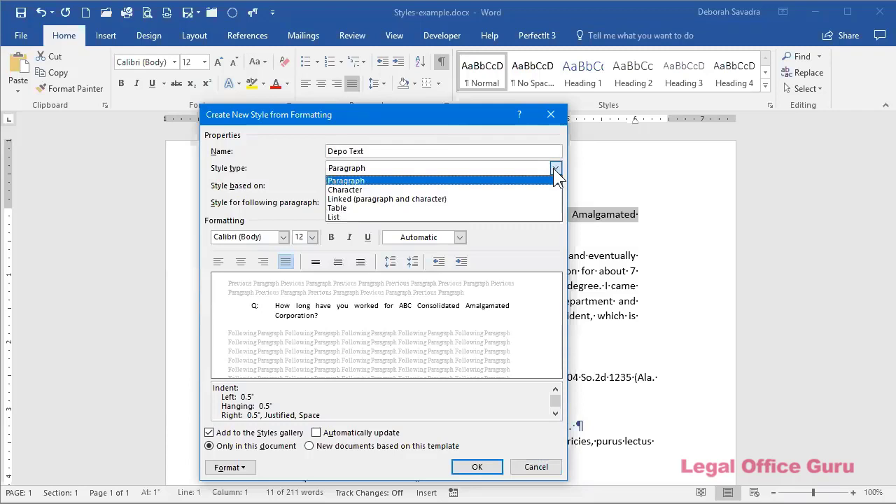
{"action": "left_click", "coordinate": [554, 169]}
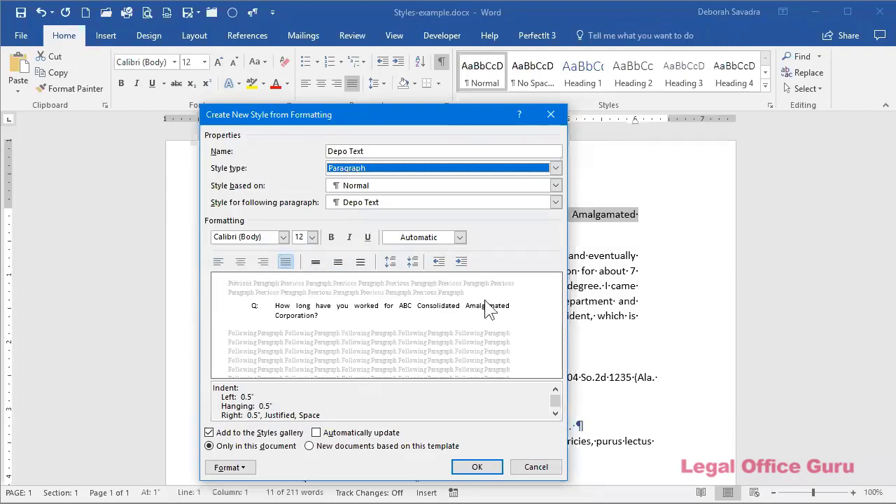
{"action": "left_click", "coordinate": [251, 468]}
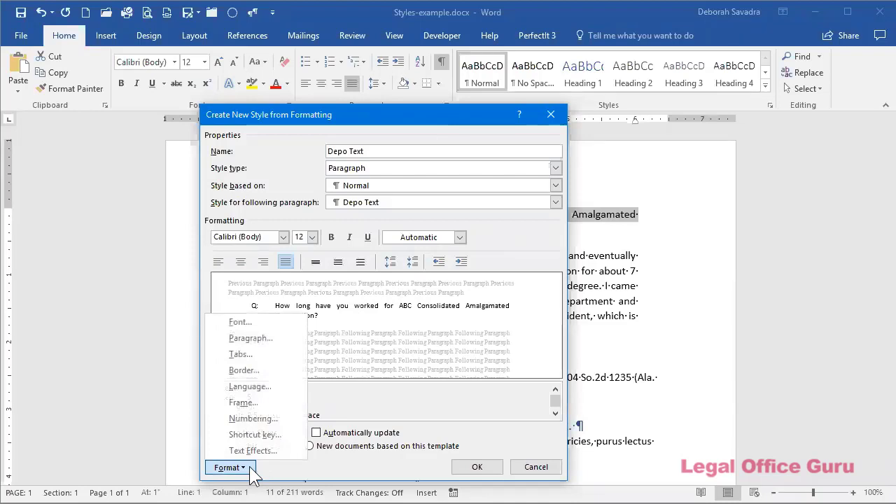
{"action": "left_click", "coordinate": [251, 468]}
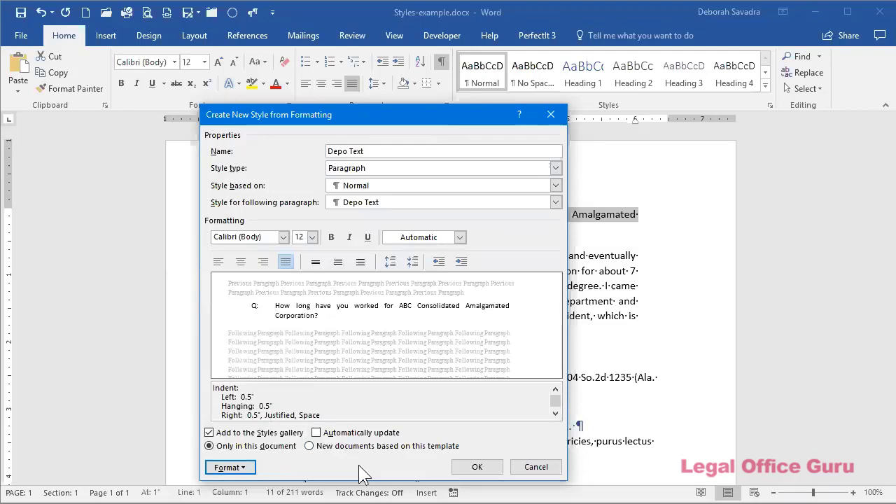
- Save Depo Text to new documents based on this template instead of only this document
{"action": "left_click", "coordinate": [309, 447]}
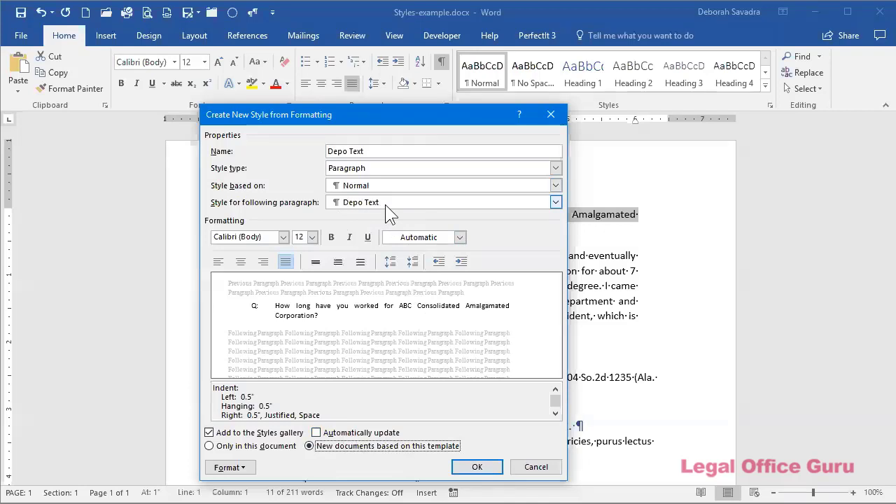
{"action": "left_click", "coordinate": [555, 203]}
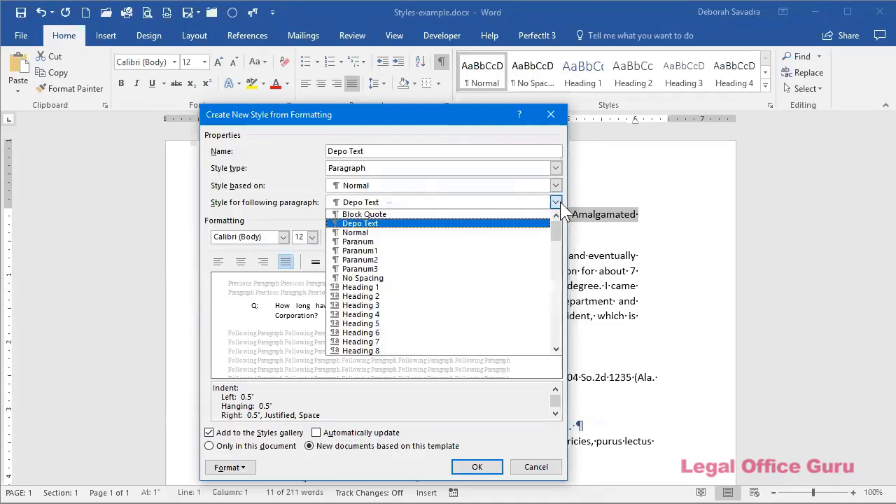
{"action": "left_click", "coordinate": [560, 201]}
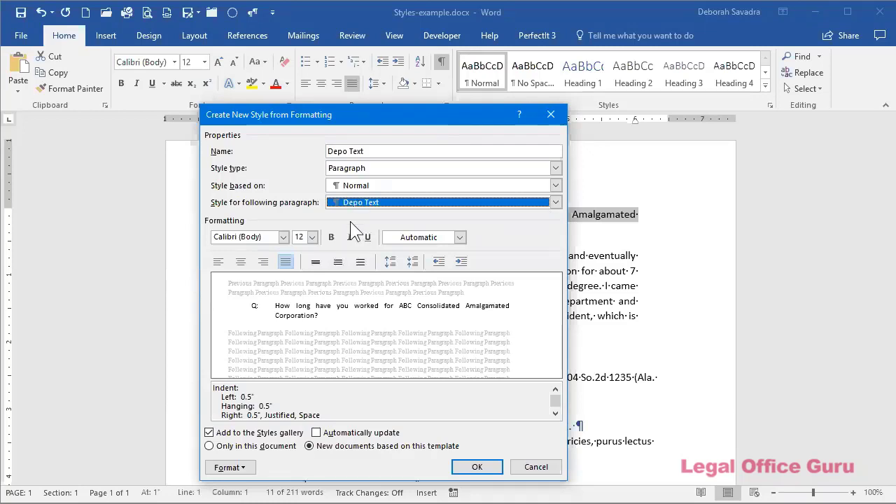
- Save the Depo Text style, add an empty paragraph after '2014)', and expand the Styles gallery
{"action": "left_click", "coordinate": [475, 468]}
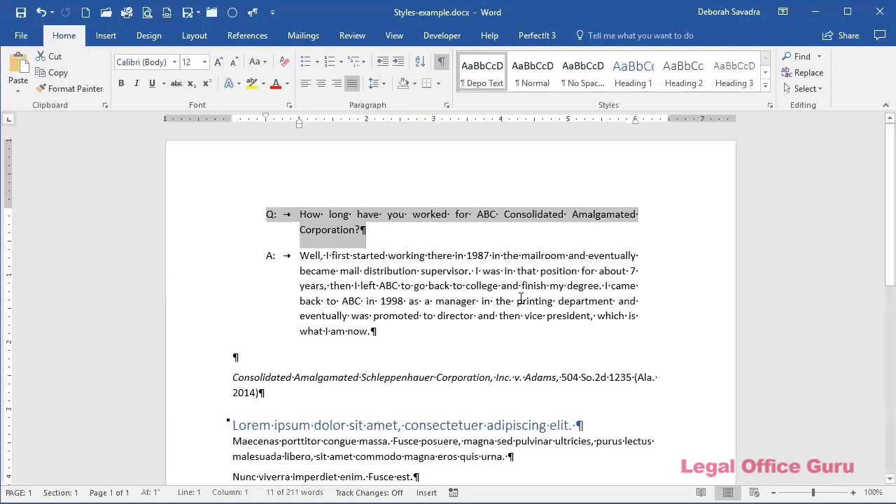
{"action": "left_click", "coordinate": [308, 396]}
{"action": "key", "text": "Return"}
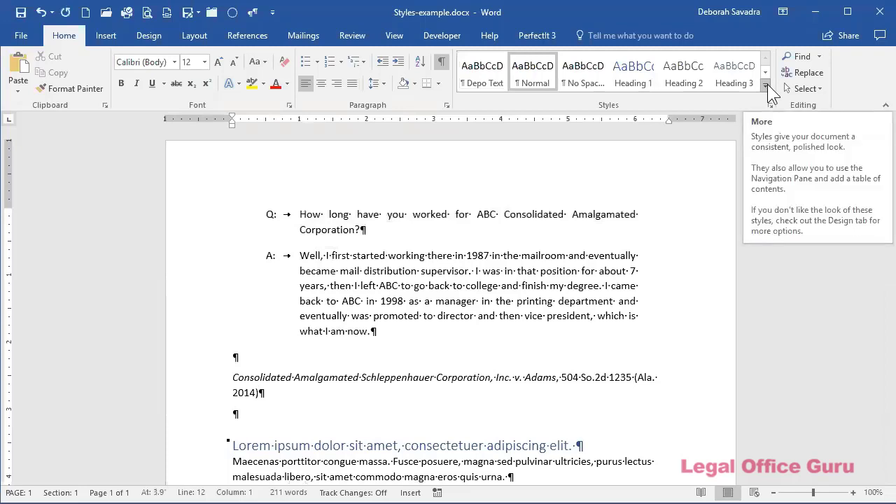
{"action": "left_click", "coordinate": [767, 84]}
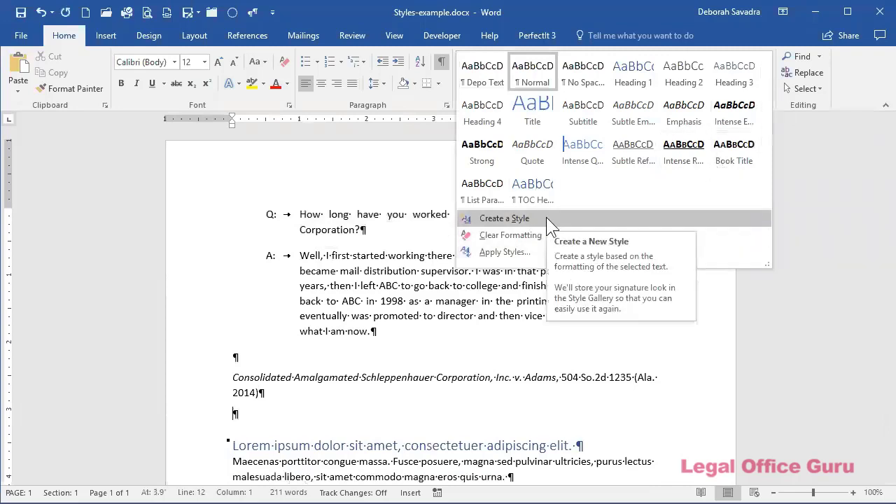
- Create another style from the current formatting and name it 'Citation'
{"action": "left_click", "coordinate": [504, 218]}
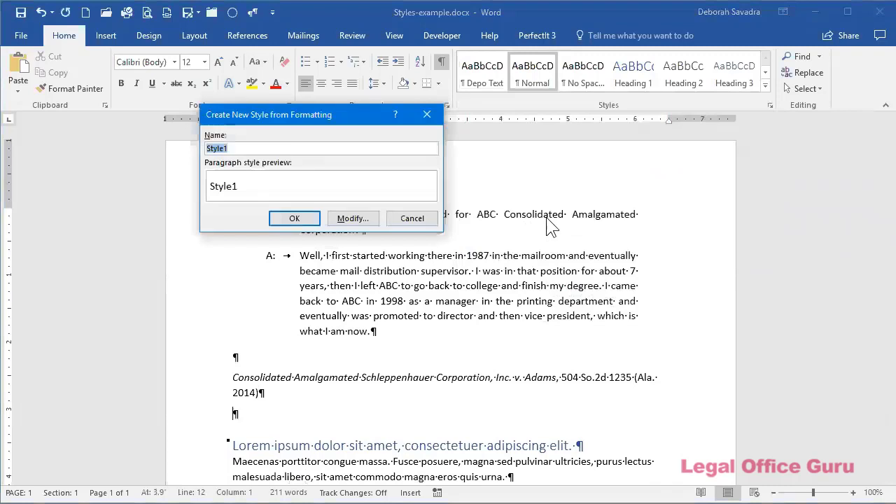
{"action": "type", "text": "Citation"}
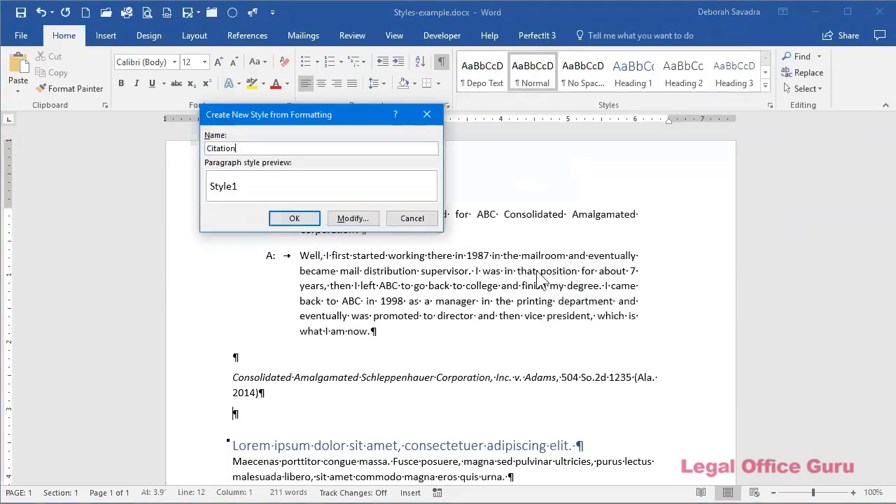
- Make Citation a Character style with Italic on, stored in the template for new documents
{"action": "left_click", "coordinate": [352, 219]}
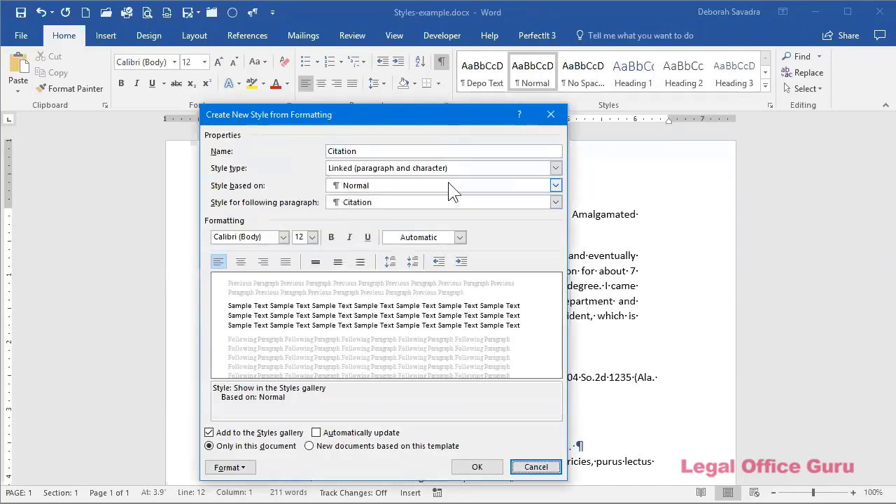
{"action": "left_click", "coordinate": [557, 168]}
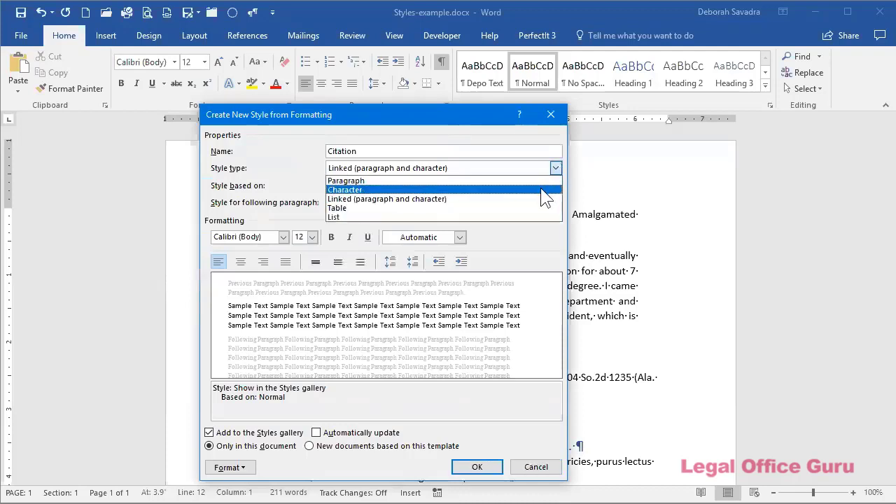
{"action": "left_click", "coordinate": [541, 190]}
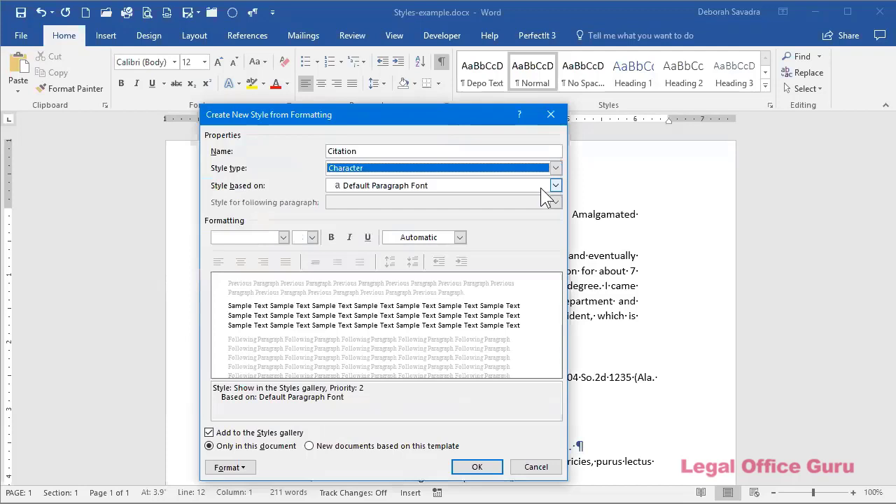
{"action": "left_click", "coordinate": [349, 237]}
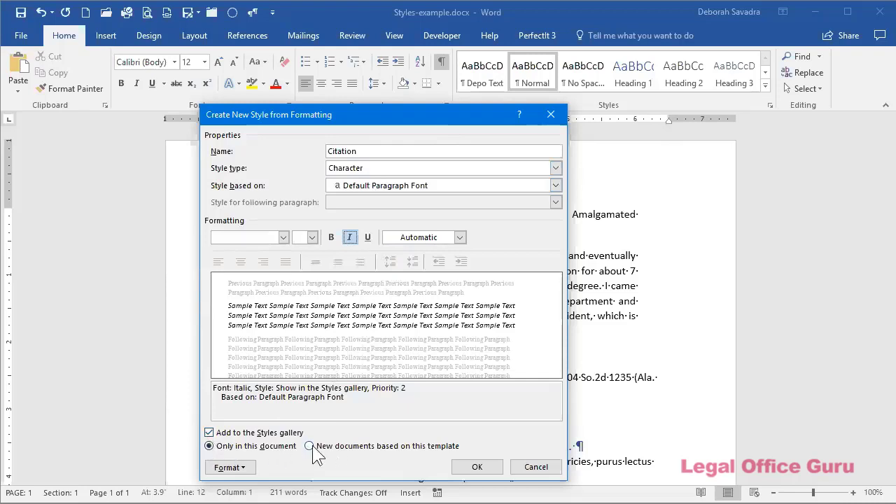
{"action": "left_click", "coordinate": [310, 447]}
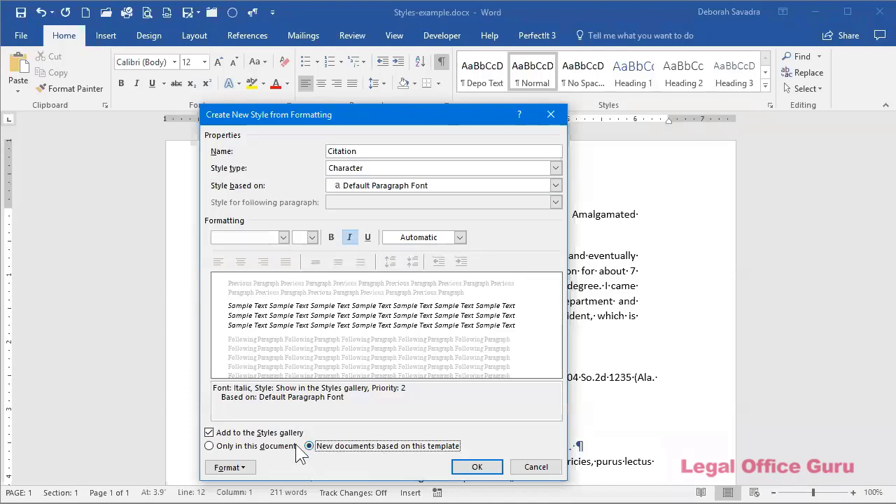
{"action": "left_click", "coordinate": [249, 472]}
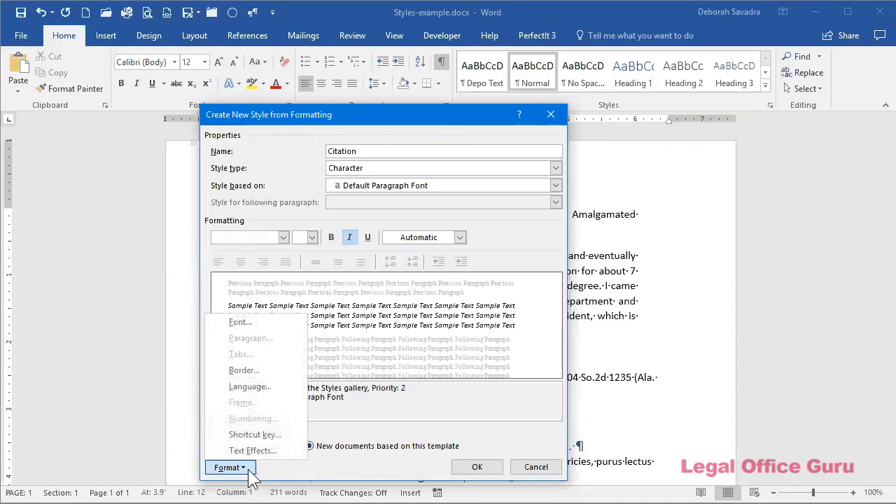
{"action": "left_click", "coordinate": [266, 387]}
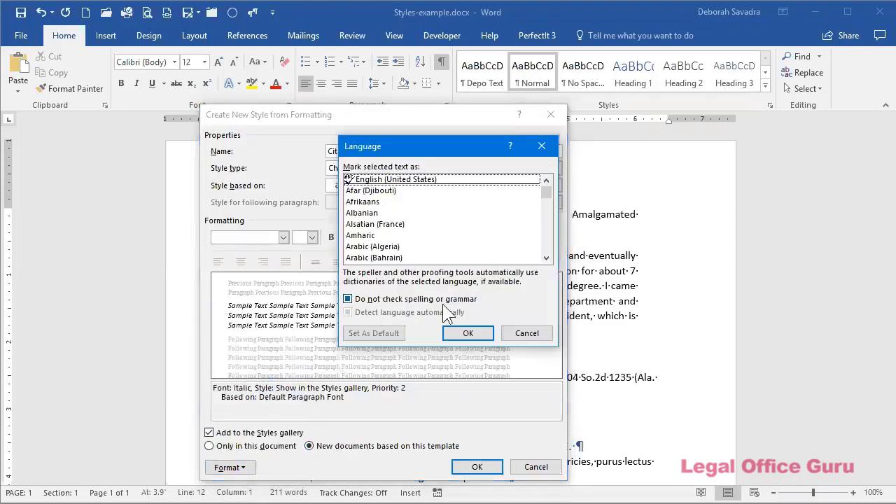
{"action": "left_click", "coordinate": [517, 328]}
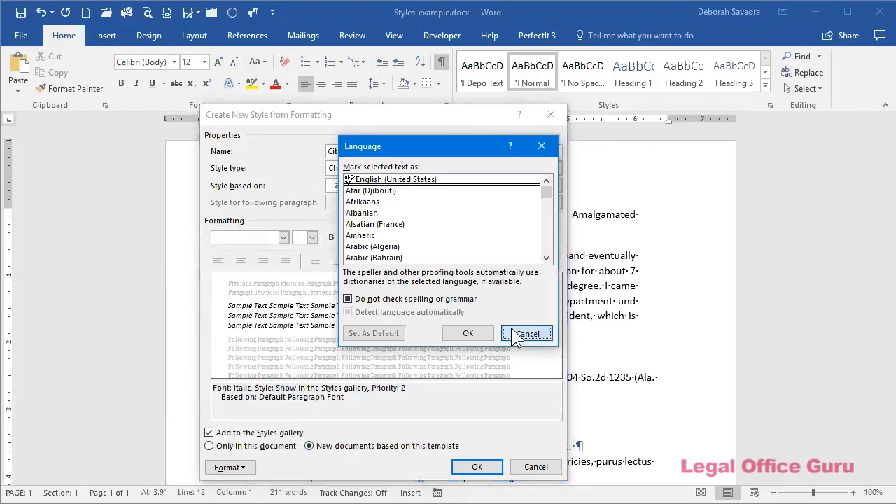
- Save Citation, type 'ABC Corporation' on the empty line, and apply the Citation style to it
{"action": "left_click", "coordinate": [476, 467]}
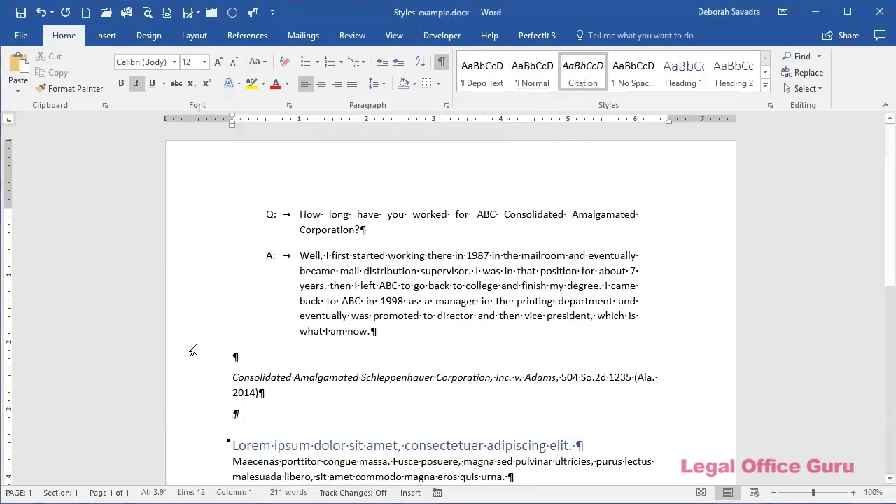
{"action": "left_click", "coordinate": [271, 358]}
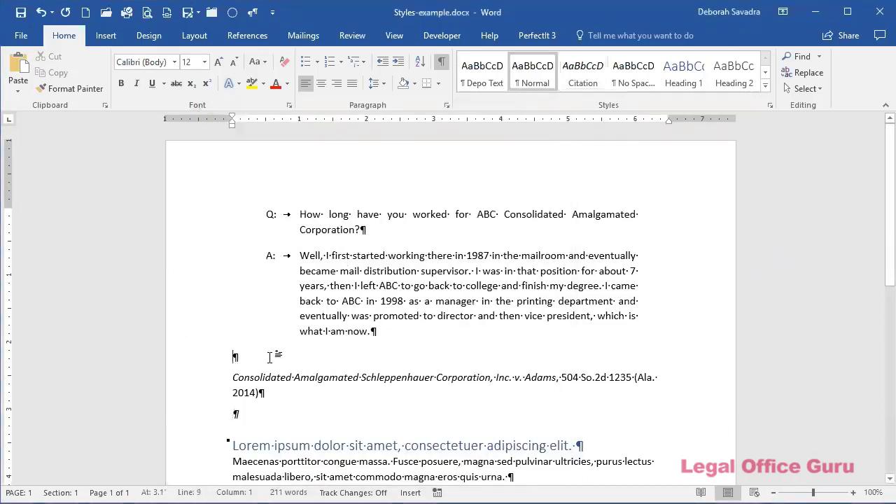
{"action": "type", "text": "A"}
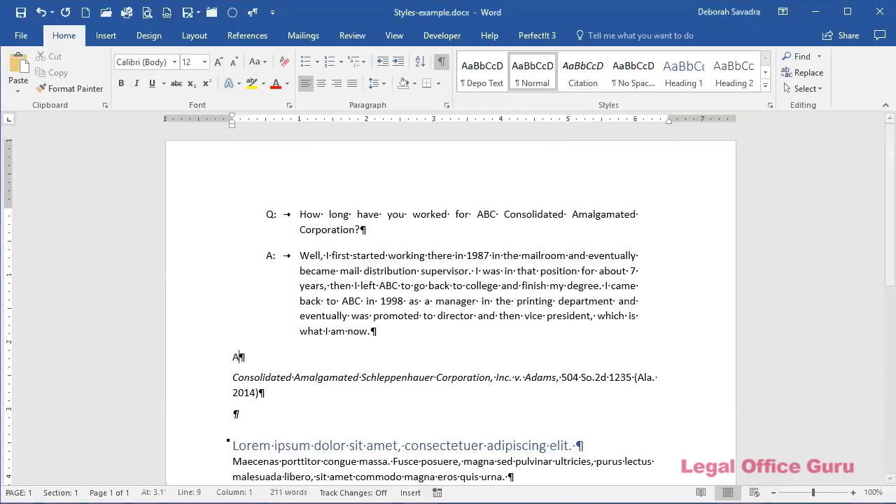
{"action": "type", "text": "BC Co"}
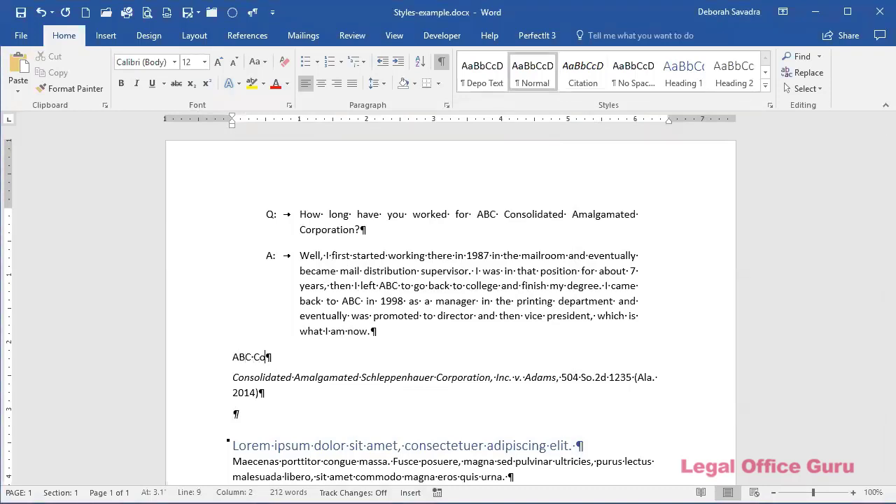
{"action": "type", "text": "rporation"}
{"action": "triple_click", "coordinate": [268, 357]}
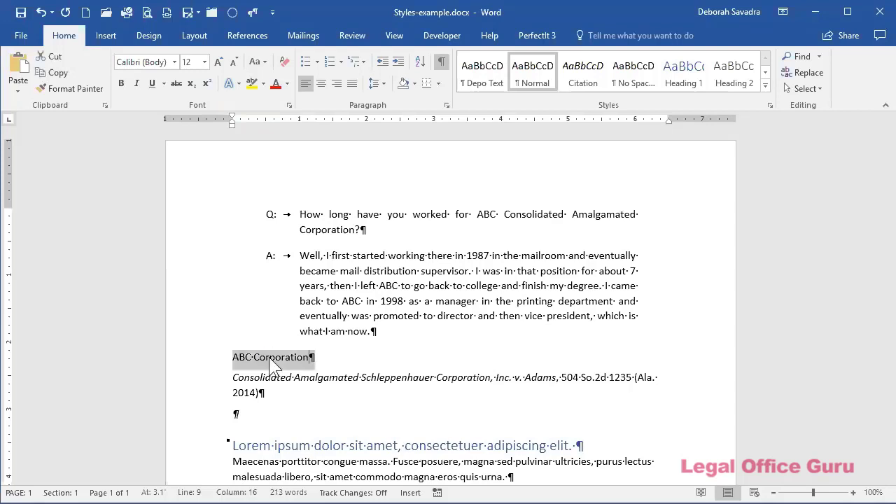
{"action": "left_click", "coordinate": [591, 74]}
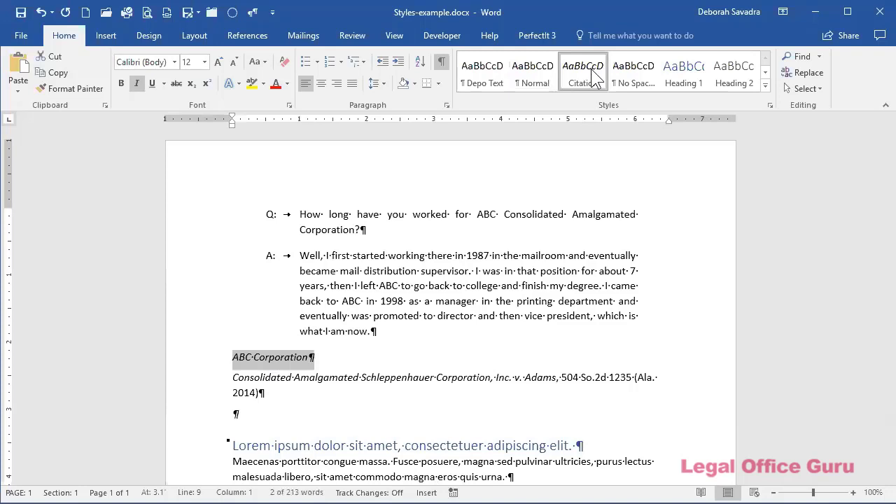
{"action": "left_click", "coordinate": [443, 405]}
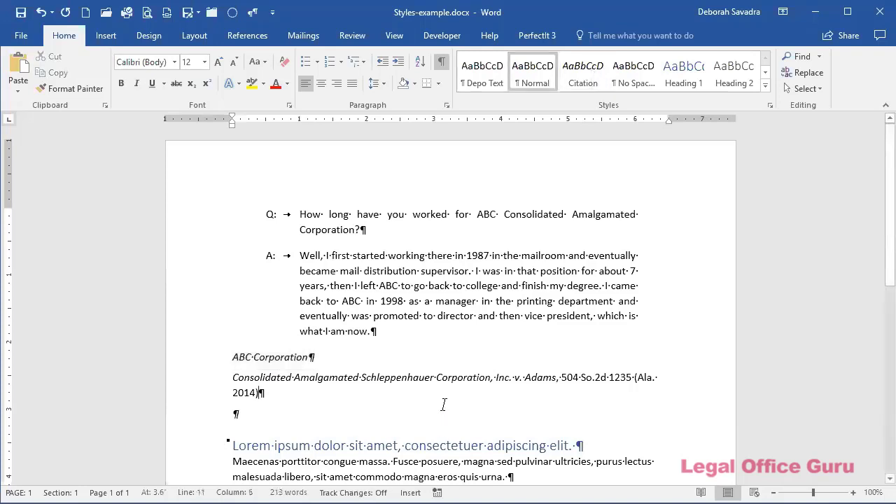